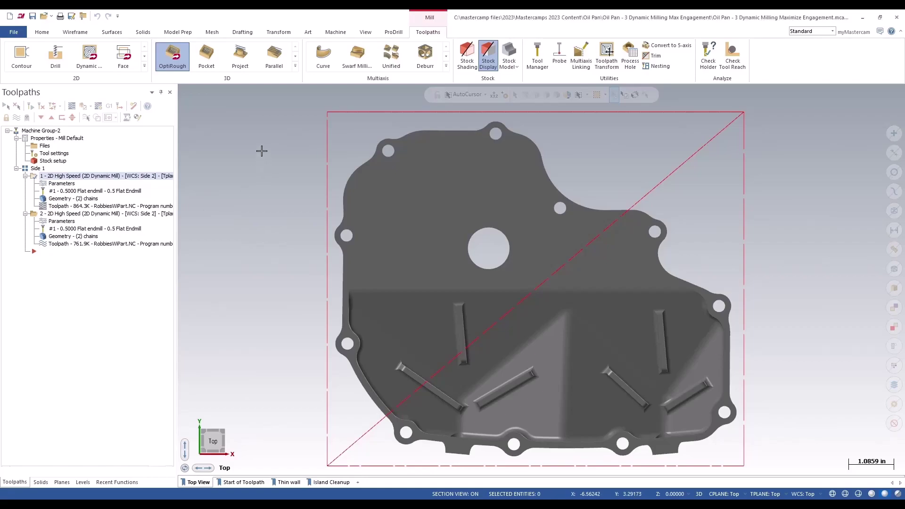
Step: Check operation 1's cut parameters (Maximize engagement off), then backplot it zoomed on the part's left edge
click(66, 183)
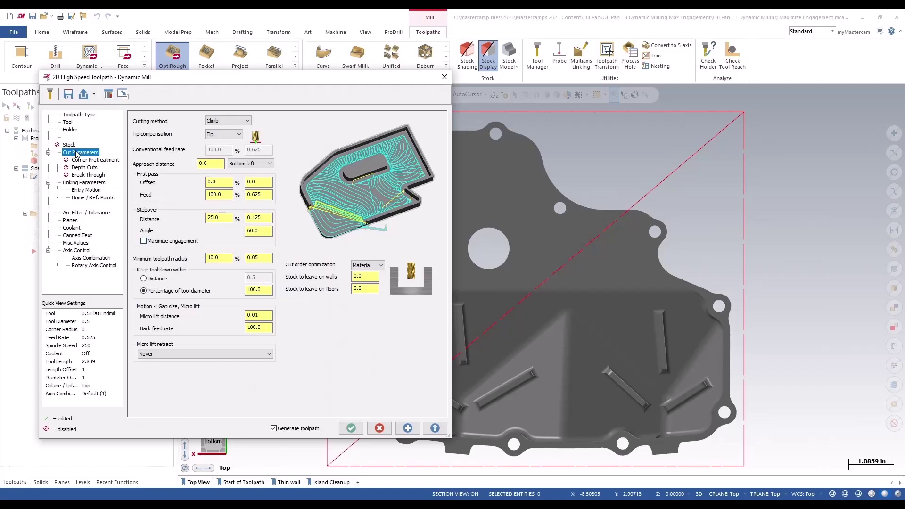
click(379, 428)
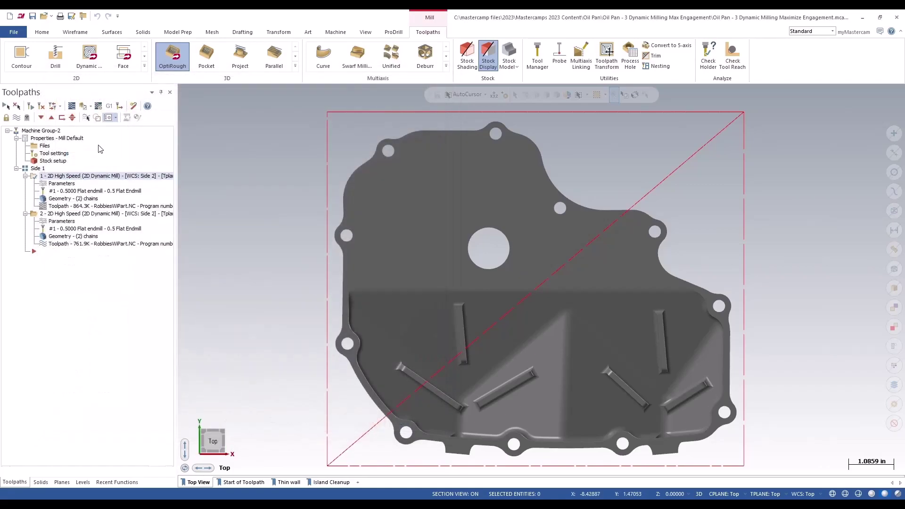
click(71, 105)
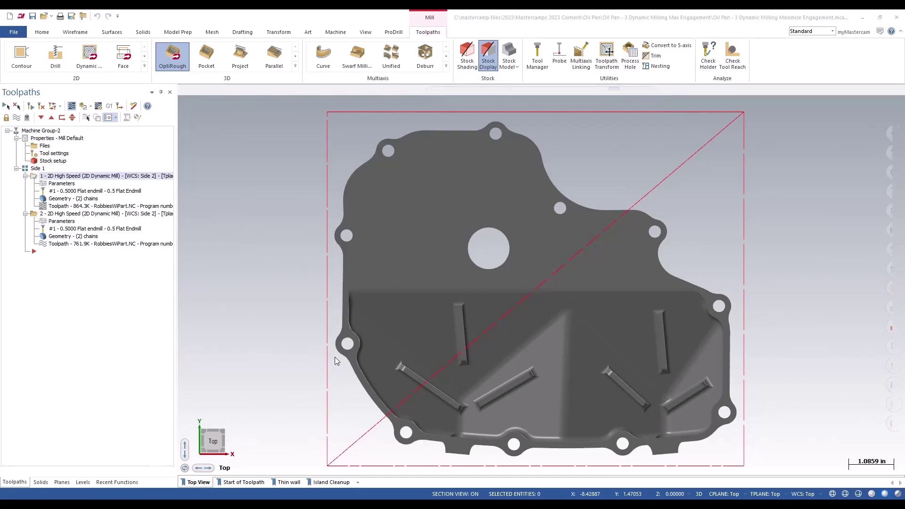
key(F1)
drag(302, 329, 449, 429)
click(450, 430)
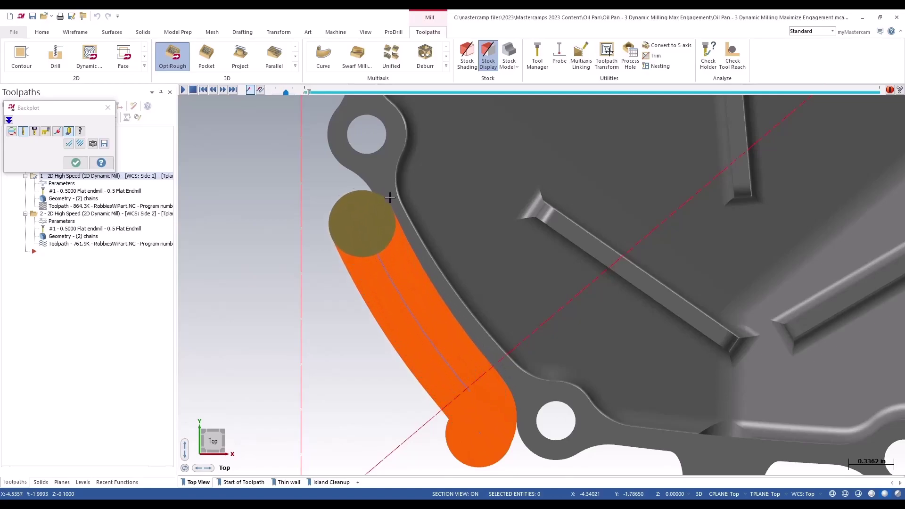
scroll(362, 179, down, 3)
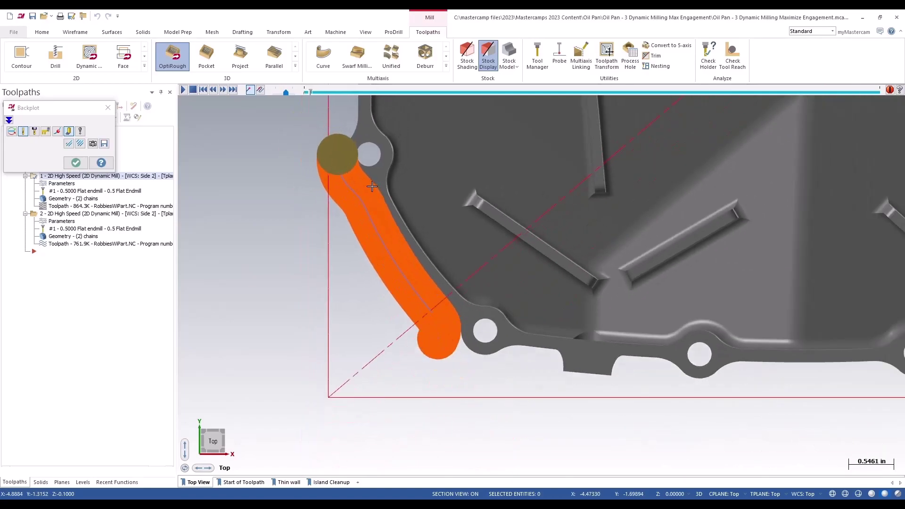
scroll(342, 227, up, 5)
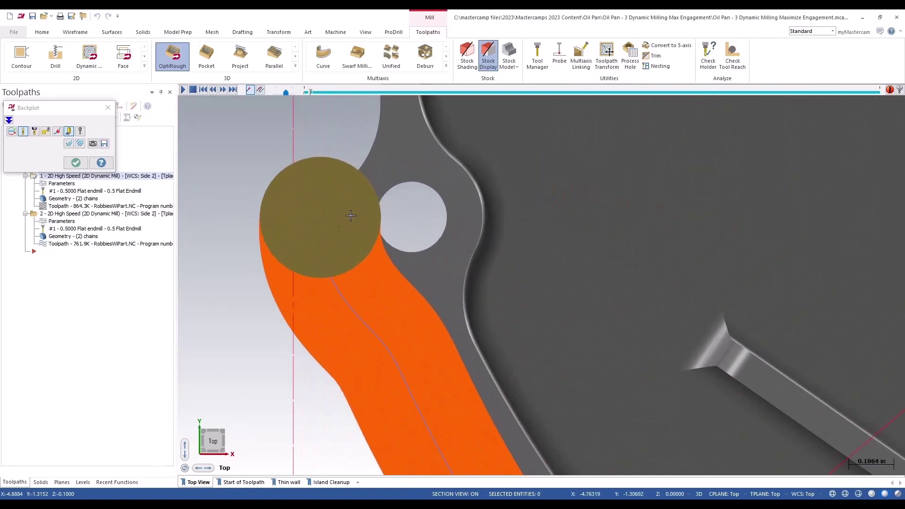
scroll(308, 217, down, 4)
key(Escape)
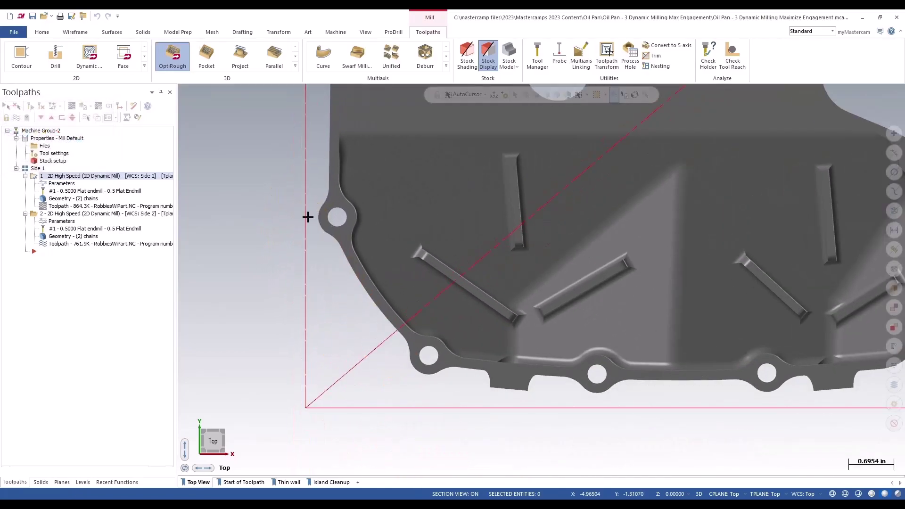
Step: Confirm operation 2 has Maximize engagement checked and start its backplot
click(73, 215)
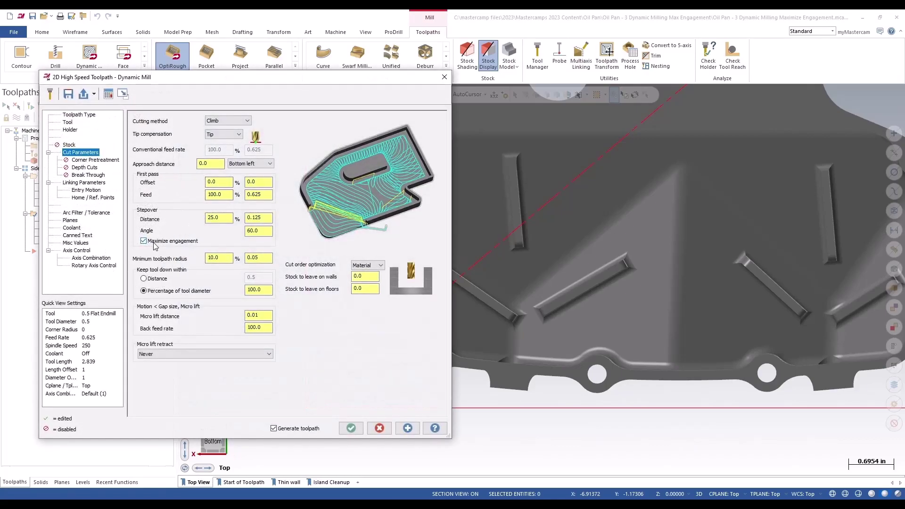
click(385, 427)
click(72, 106)
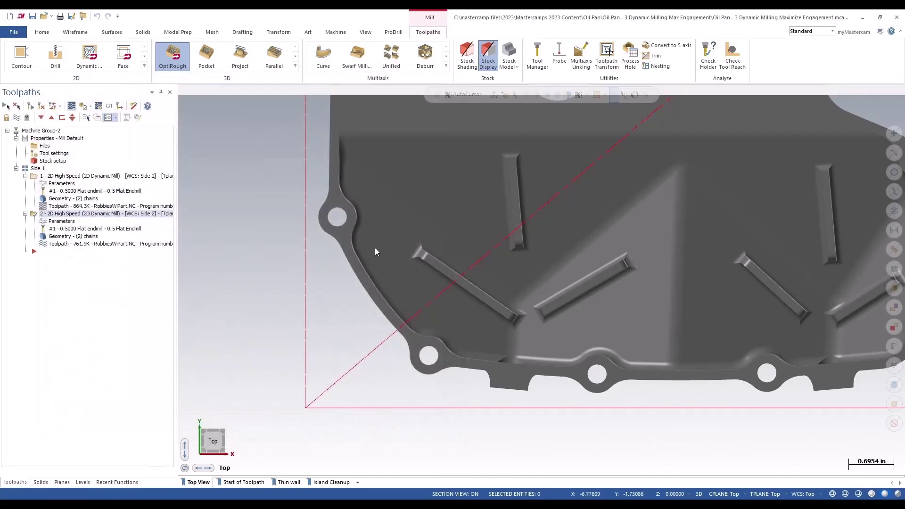
scroll(347, 285, up, 4)
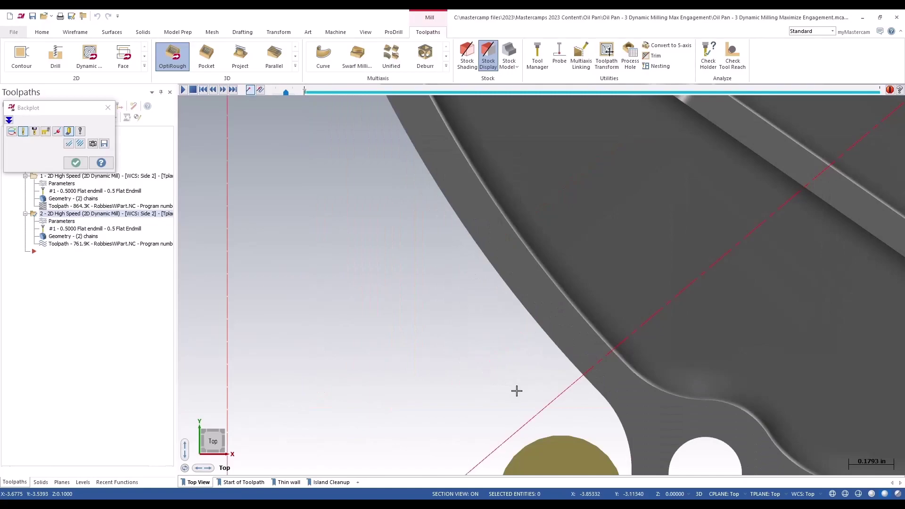
scroll(383, 319, down, 2)
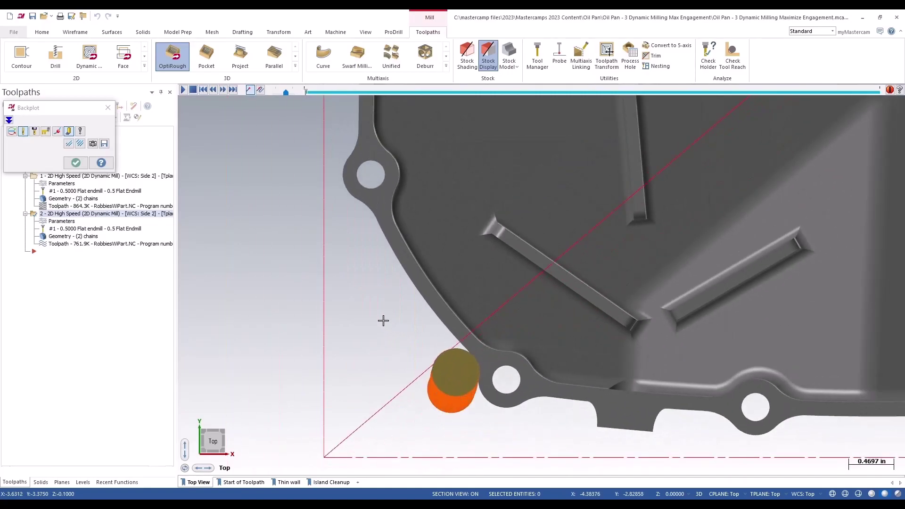
Step: Watch the second toolpath's backplot zoomed close on the tool at the lower-left edge, then close it
key(F1)
drag(361, 278, 560, 377)
click(559, 377)
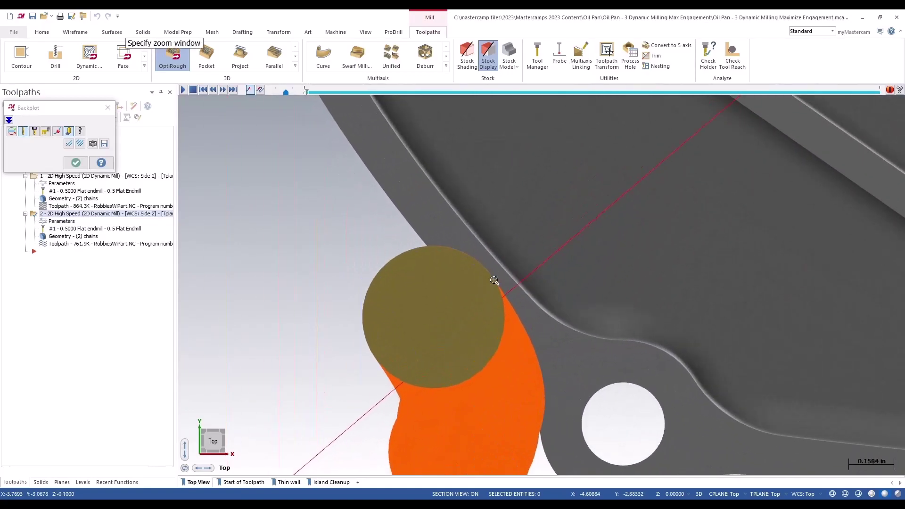
scroll(445, 354, down, 2)
scroll(444, 354, down, 2)
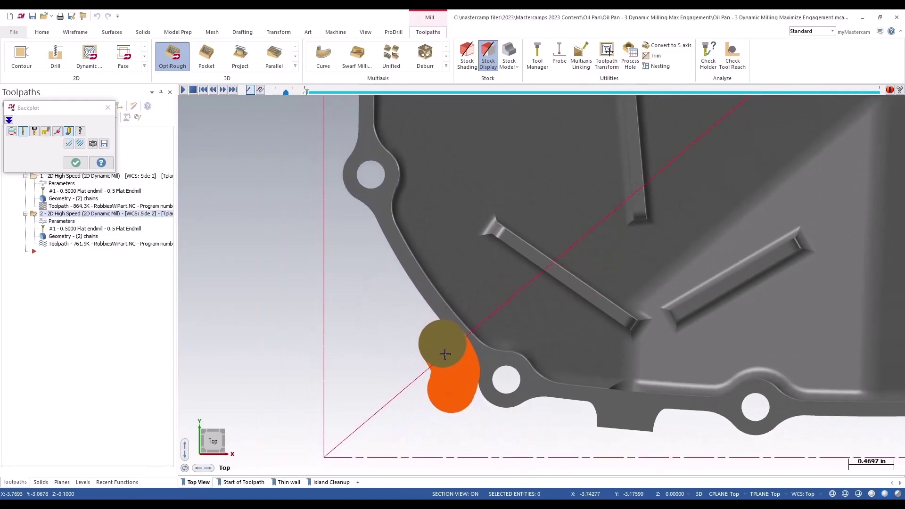
scroll(445, 354, down, 1)
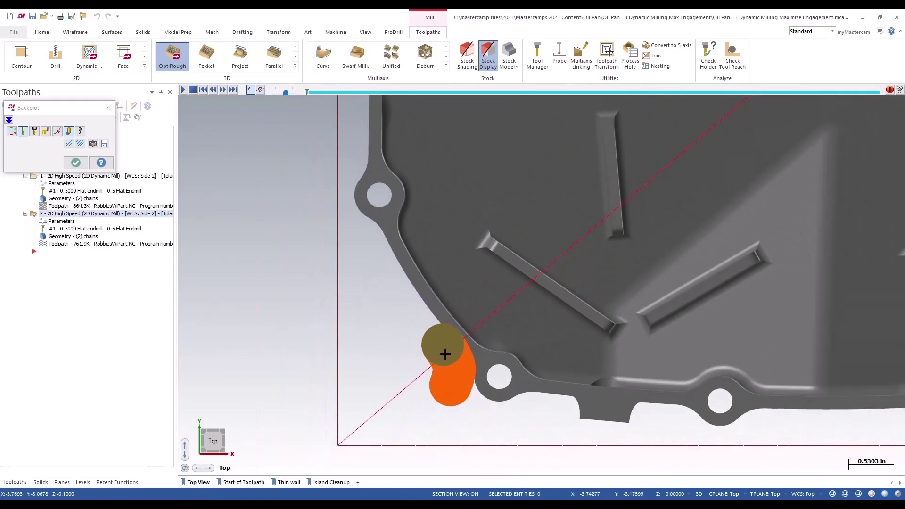
key(Escape)
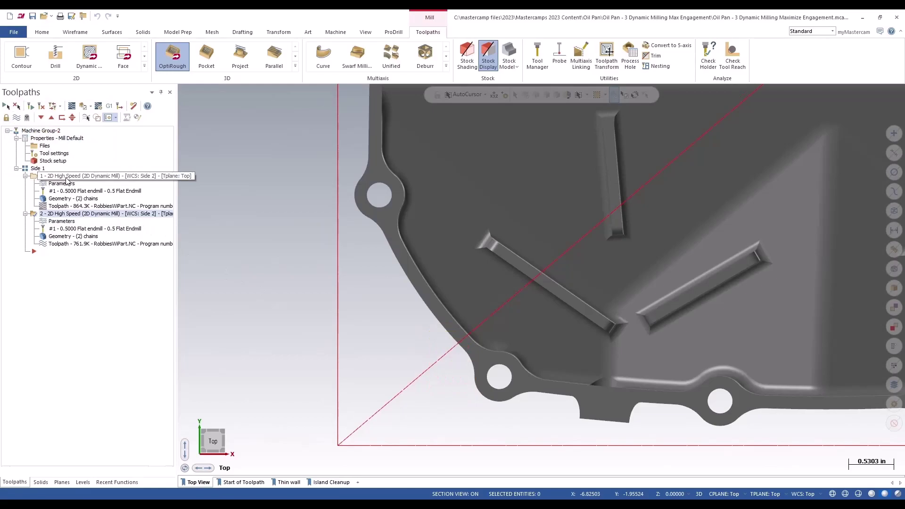
Step: Backplot the first toolpath again, advancing it and zooming in on the part edge
click(72, 177)
click(73, 107)
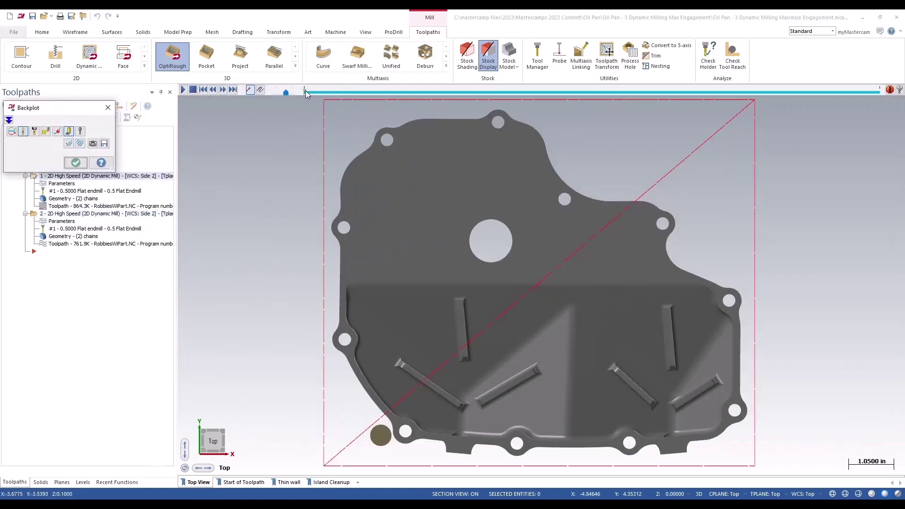
drag(305, 90, 352, 93)
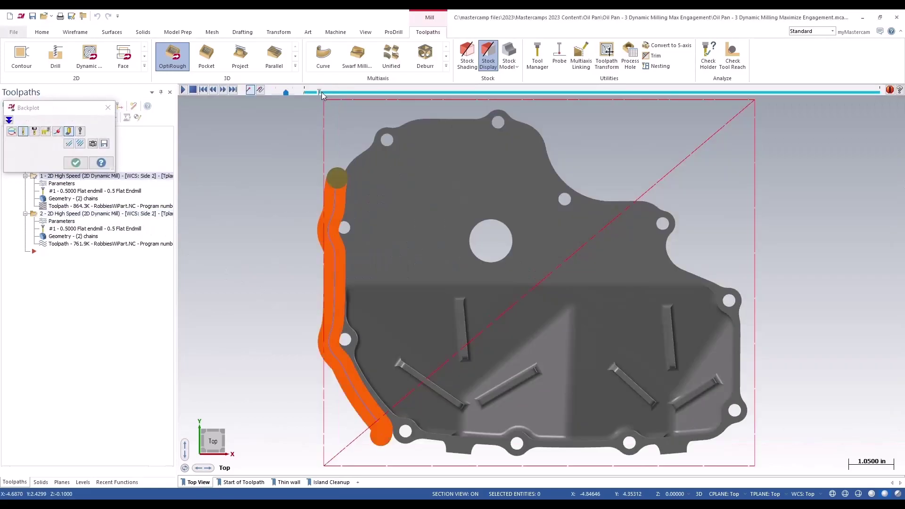
key(F1)
drag(679, 271, 800, 353)
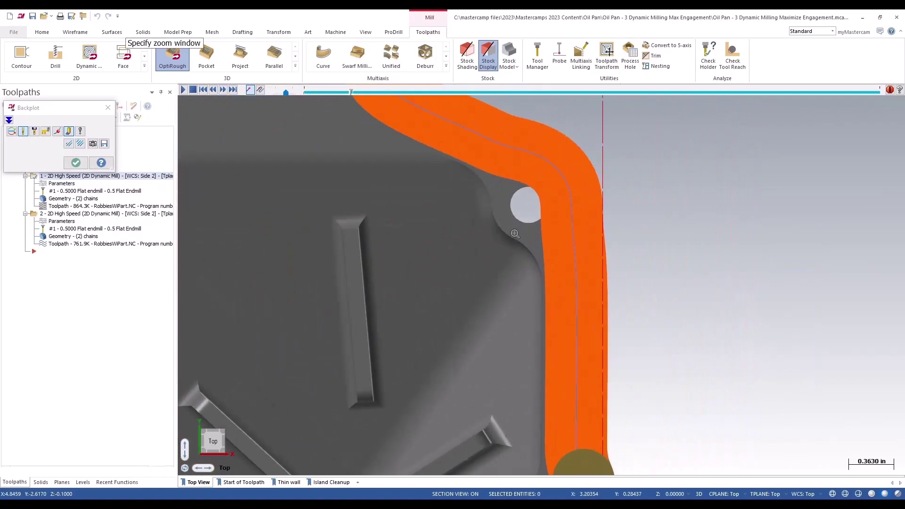
drag(589, 319, 414, 193)
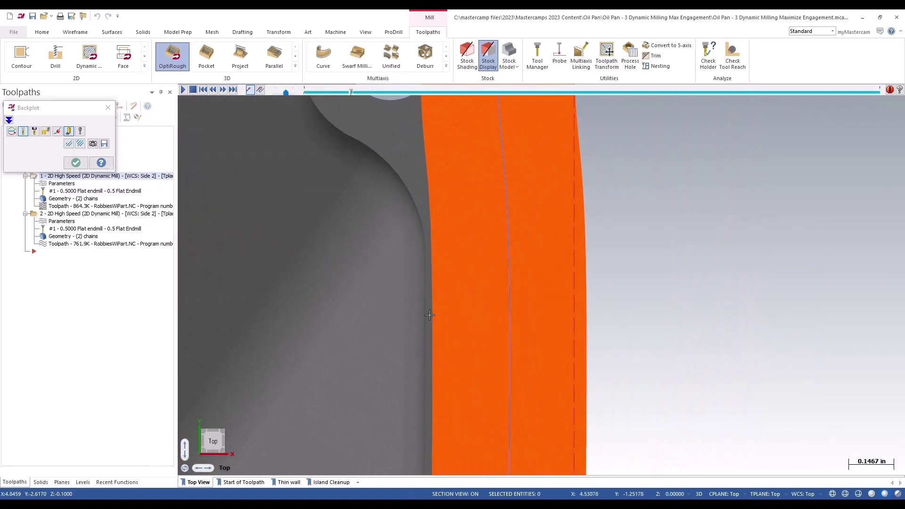
Step: Advance the backplot further around the edge near the bolt hole, then close it
scroll(429, 223, down, 3)
scroll(426, 229, down, 3)
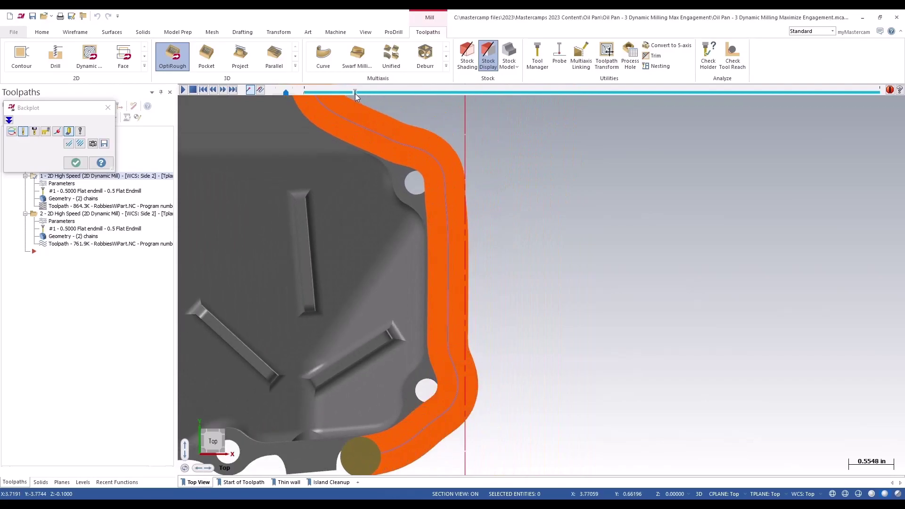
drag(355, 94, 411, 94)
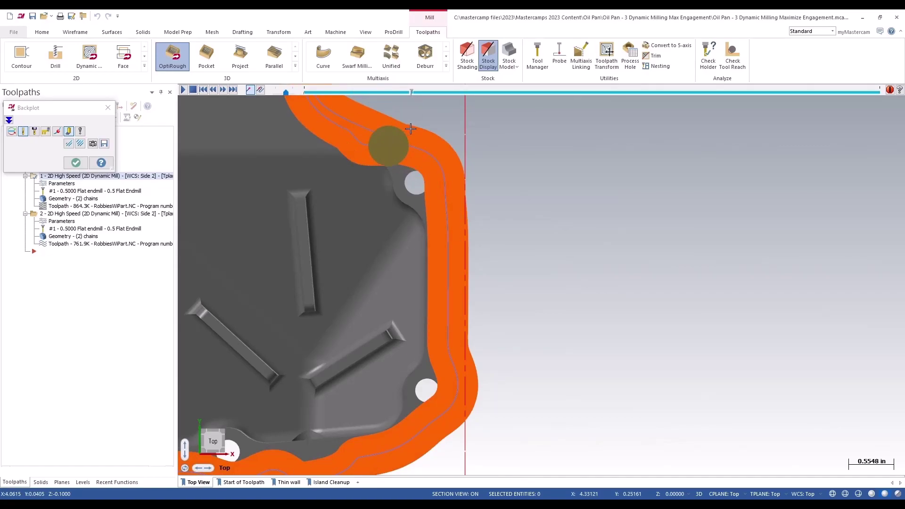
scroll(426, 175, up, 5)
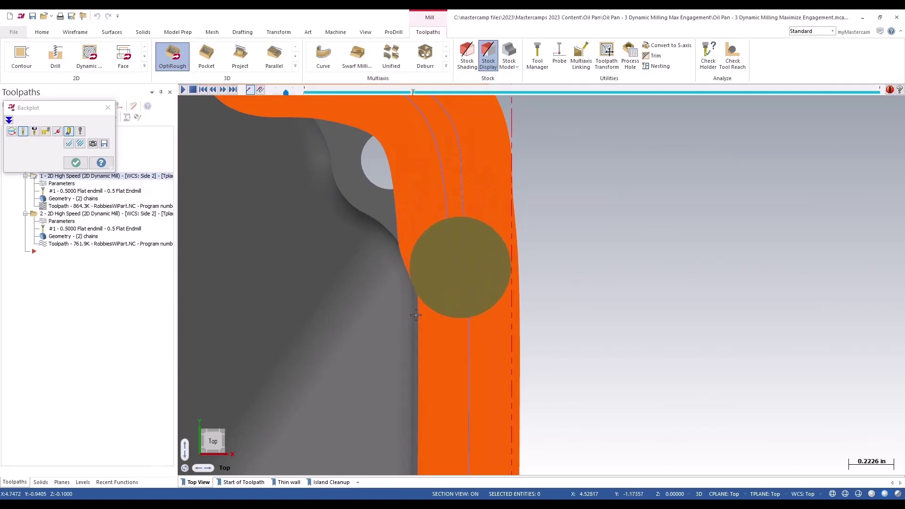
scroll(410, 313, down, 3)
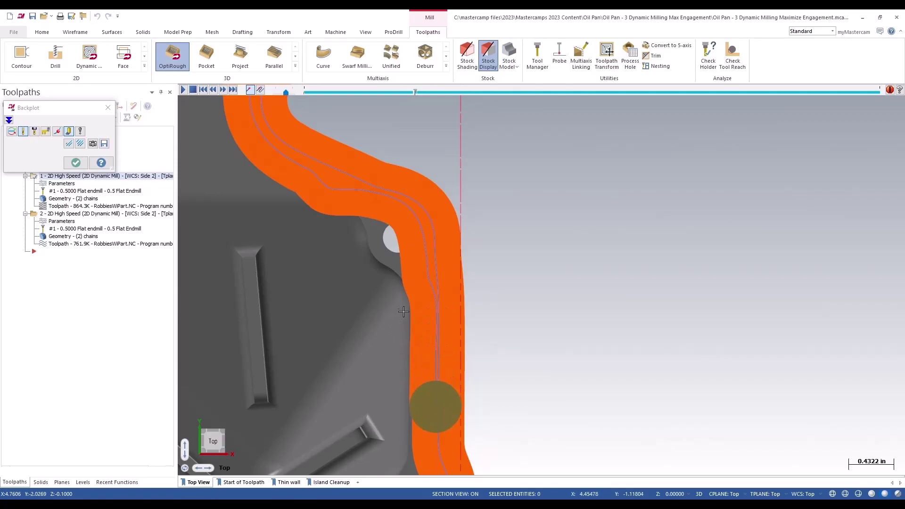
click(75, 163)
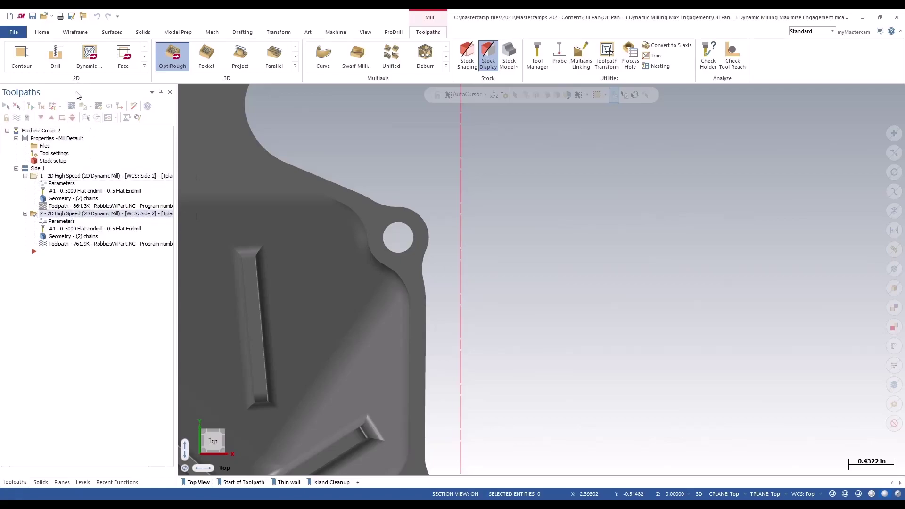
key(alt+t)
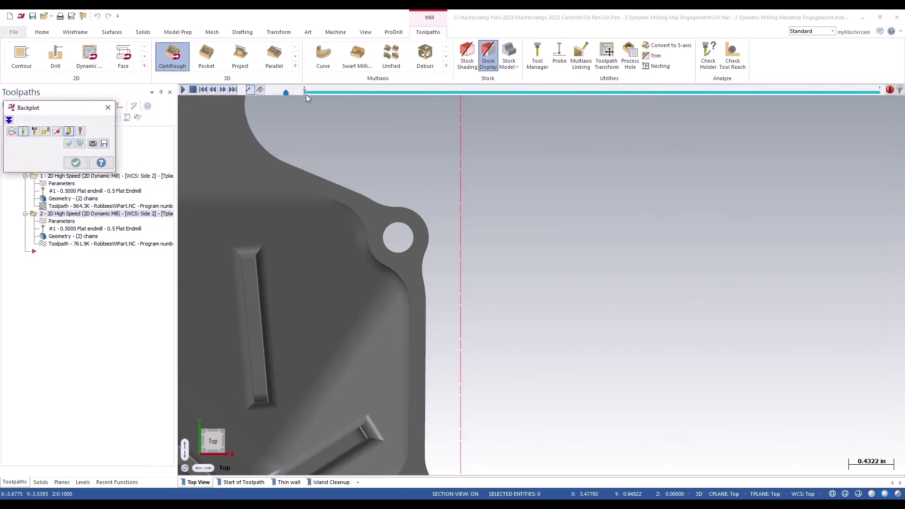
drag(332, 92, 385, 94)
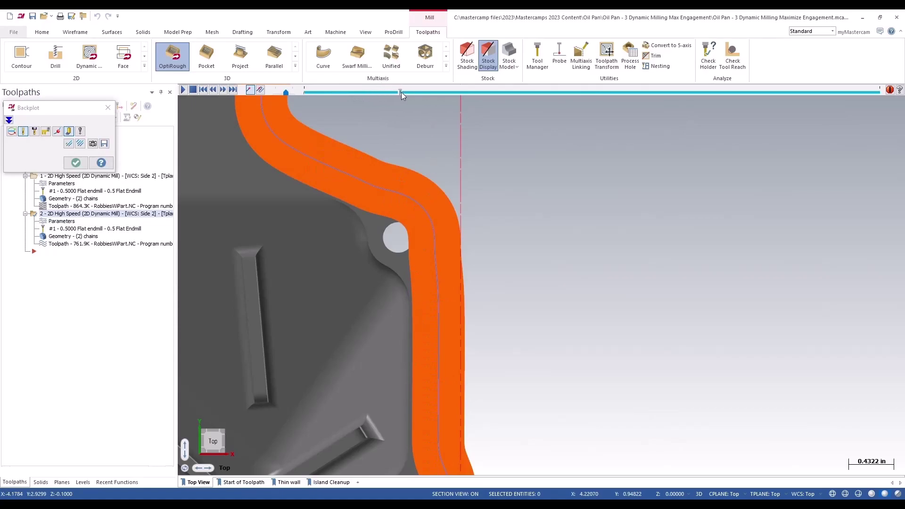
drag(417, 93, 426, 93)
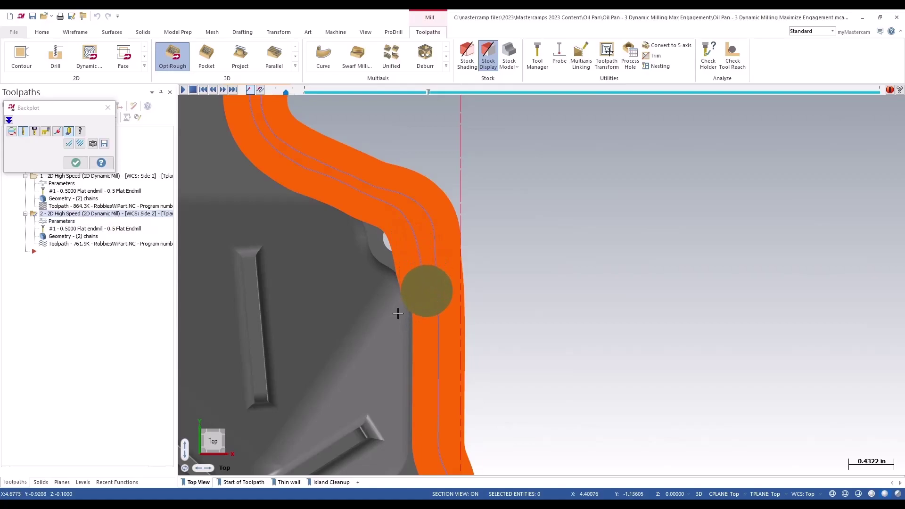
key(F1)
drag(349, 273, 513, 363)
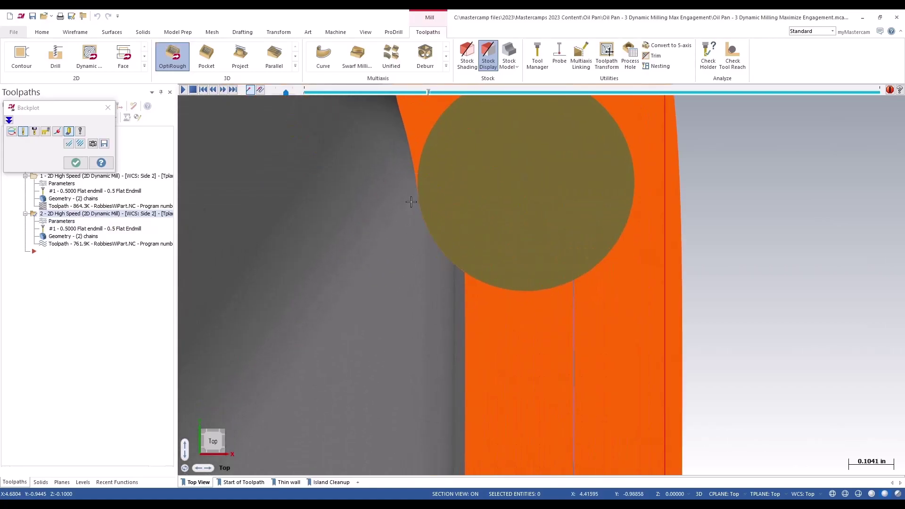
scroll(372, 275, down, 4)
scroll(372, 275, down, 1)
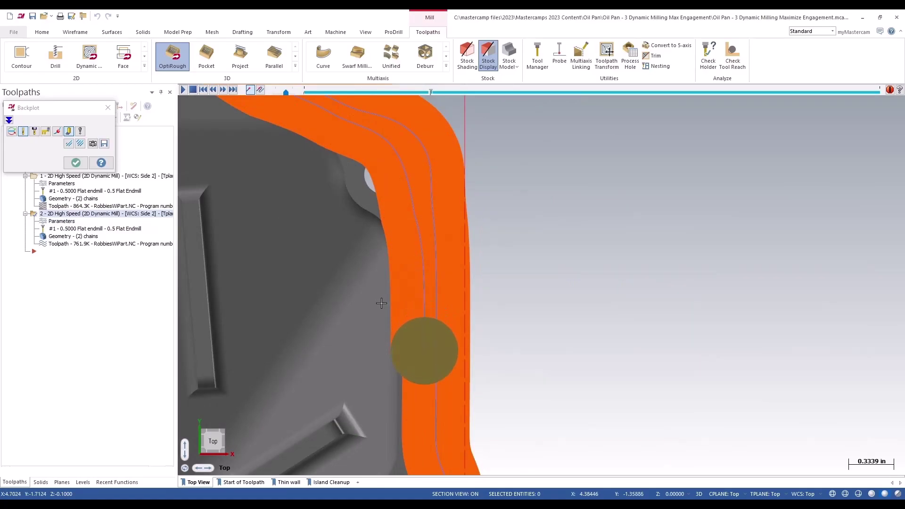
scroll(379, 308, down, 4)
click(75, 163)
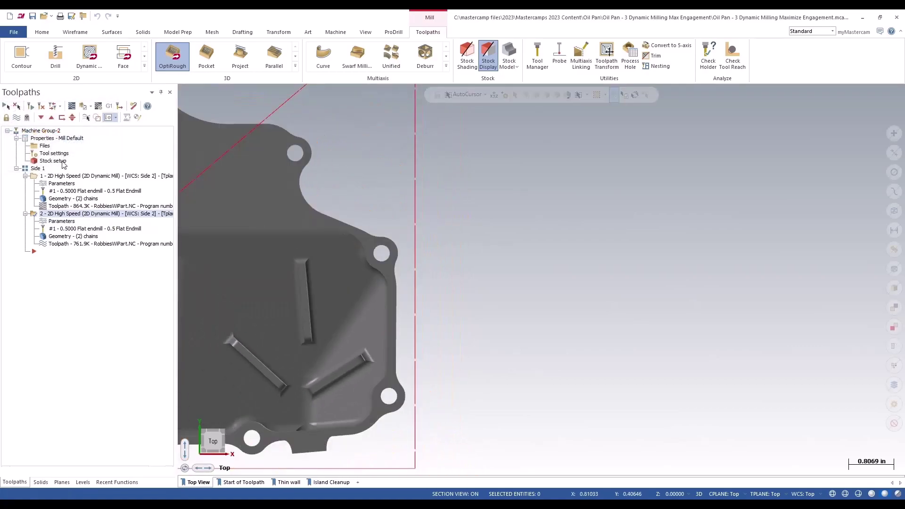
click(71, 107)
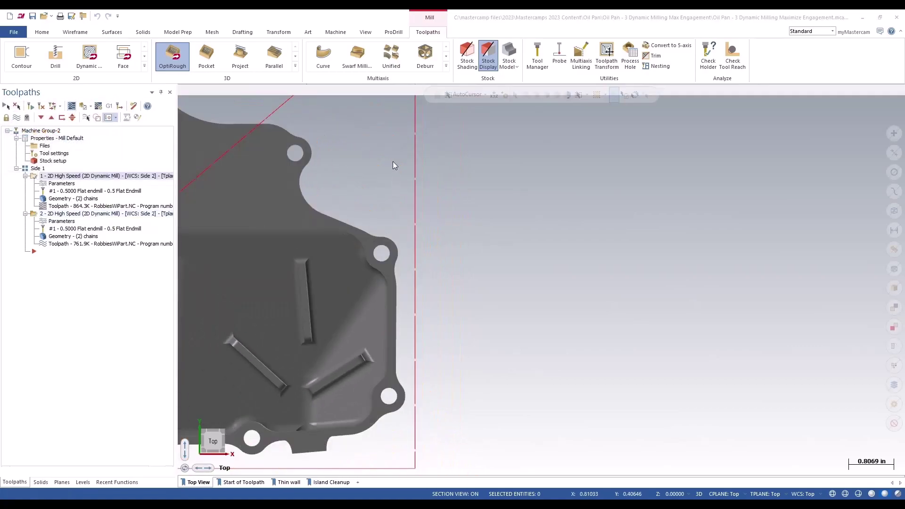
drag(304, 91, 421, 95)
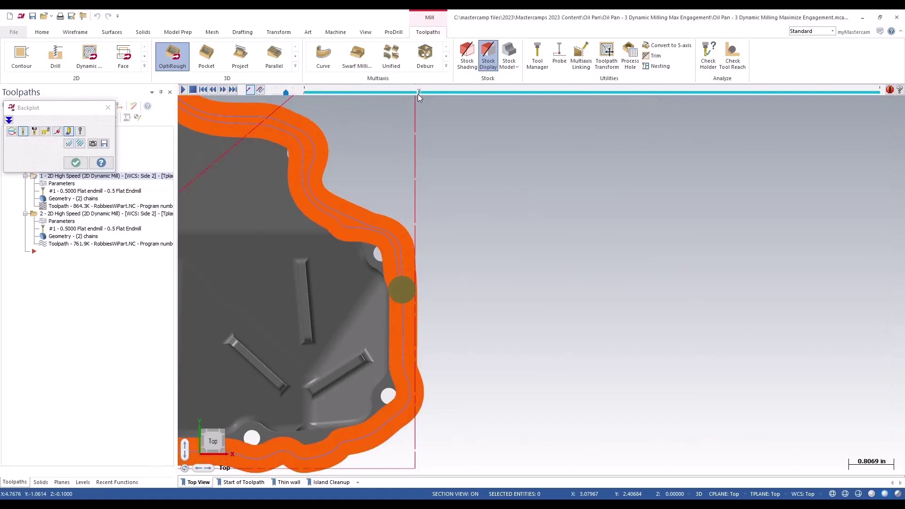
key(F1)
scroll(327, 264, up, 3)
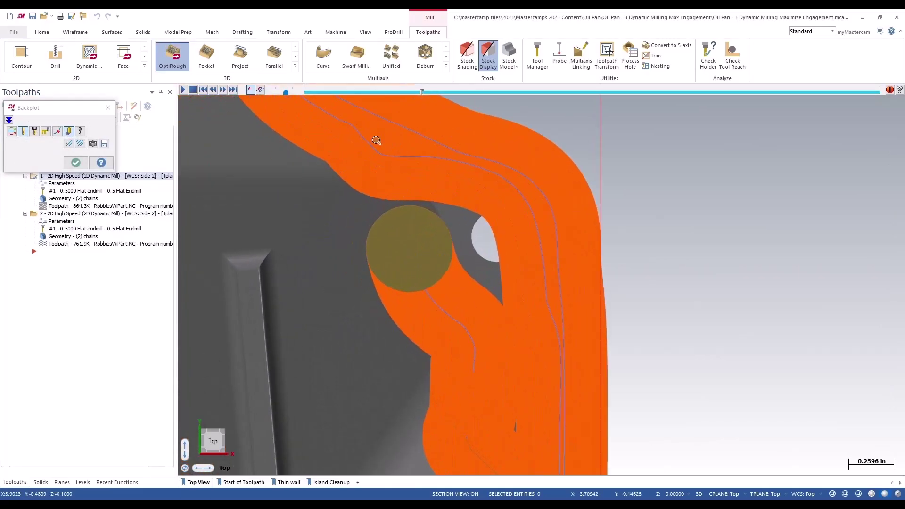
click(365, 142)
click(648, 333)
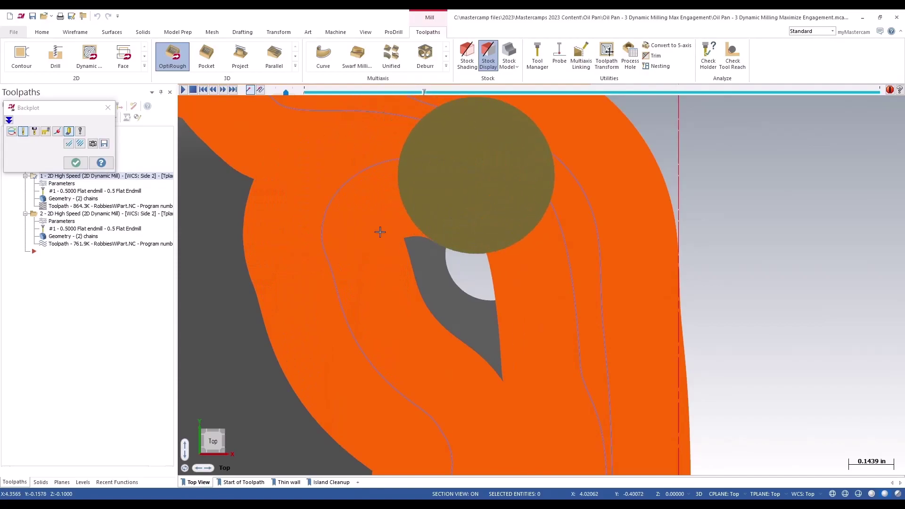
drag(423, 93, 423, 92)
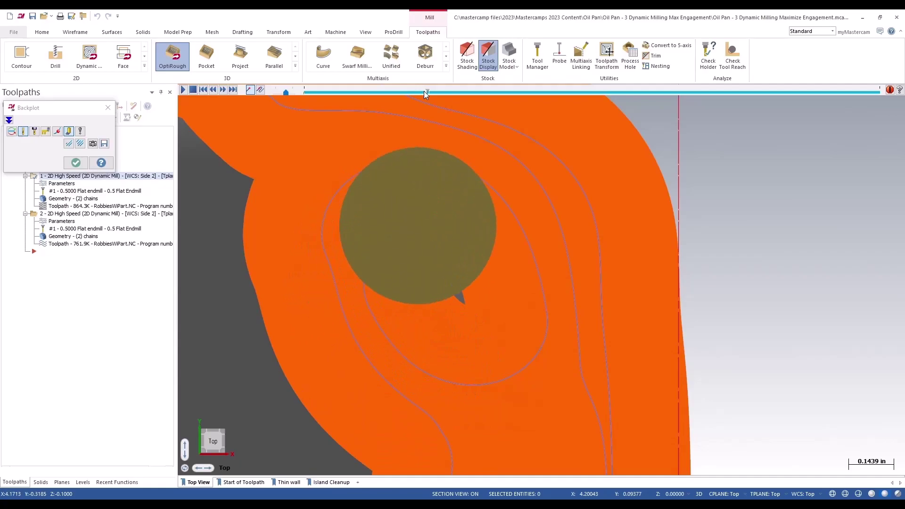
click(76, 162)
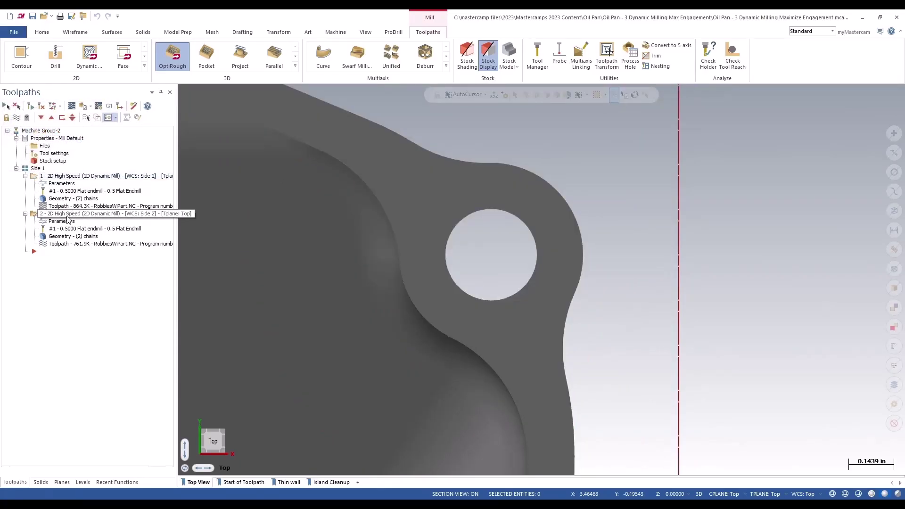
click(71, 106)
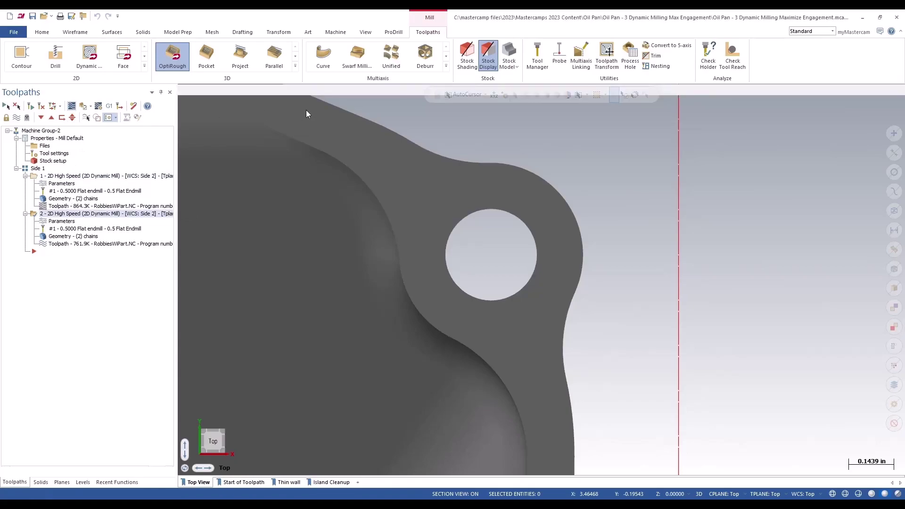
drag(303, 93, 442, 92)
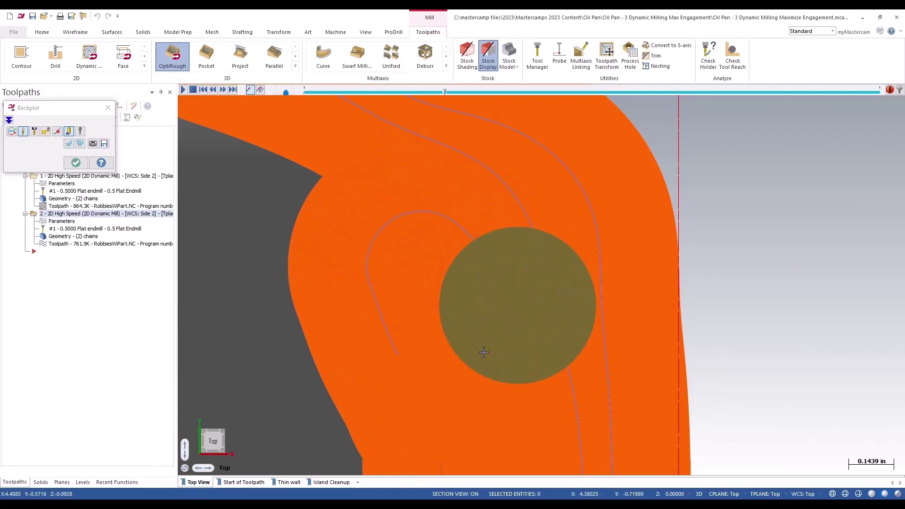
scroll(447, 313, down, 8)
middle_drag(448, 308, 417, 233)
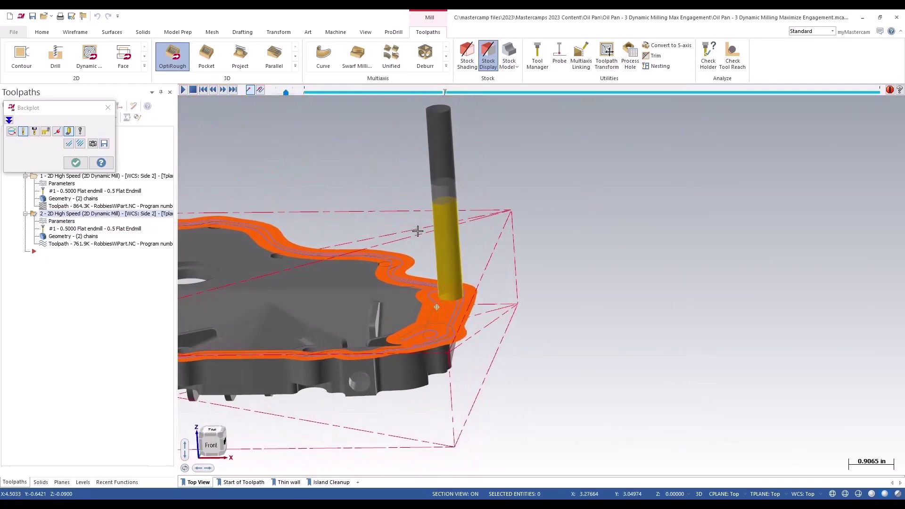
key(Escape)
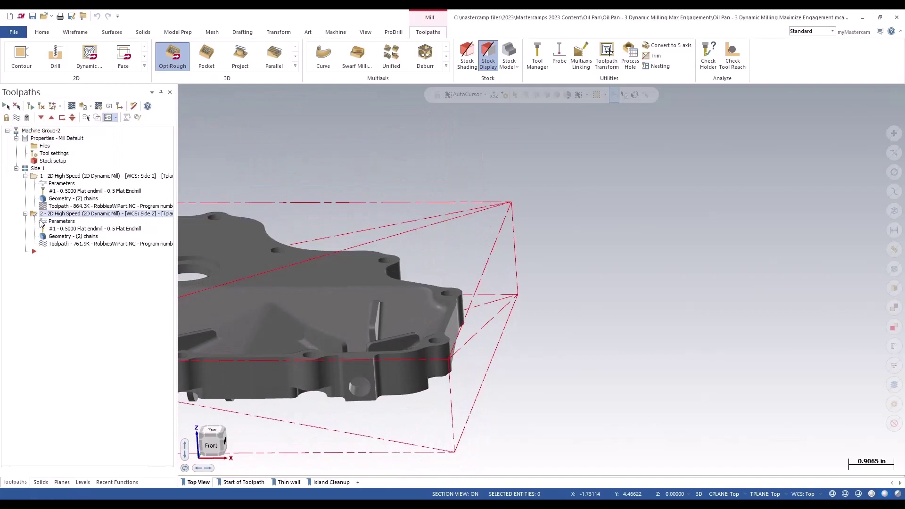